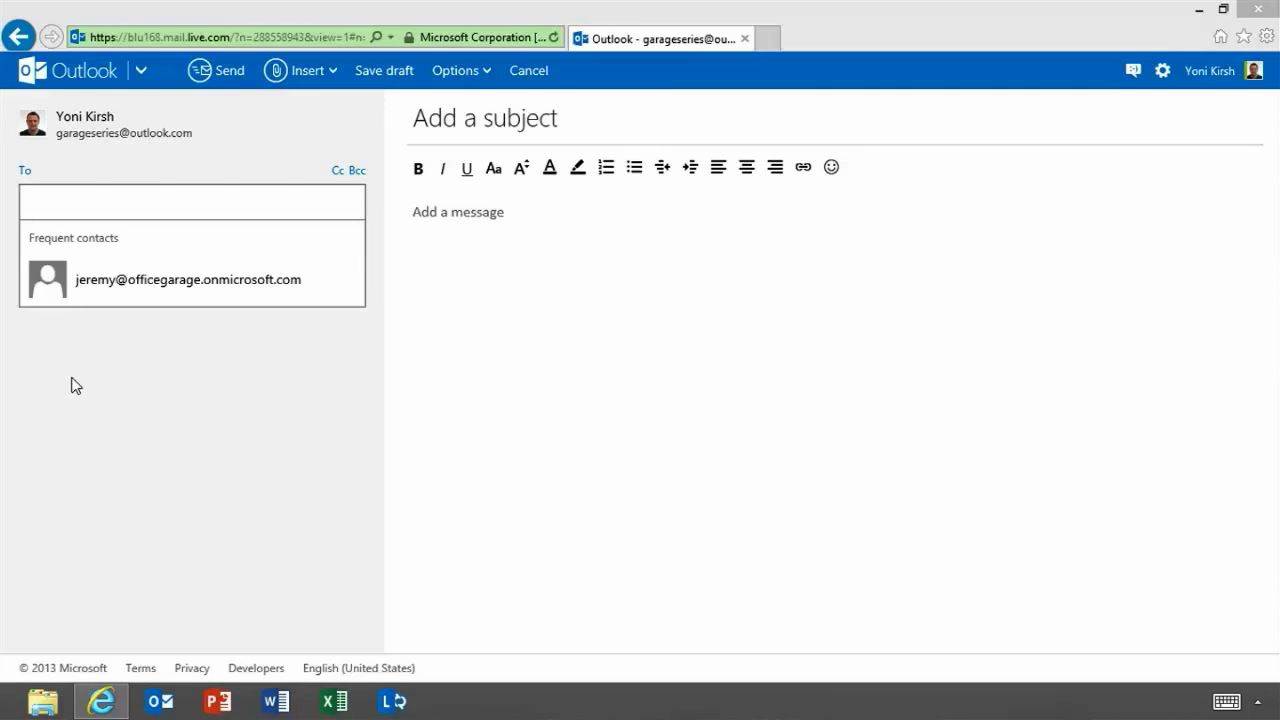
- Address the RFP email to the suggested contact and attach Request for Proposal.docx from the Desktop
click(111, 281)
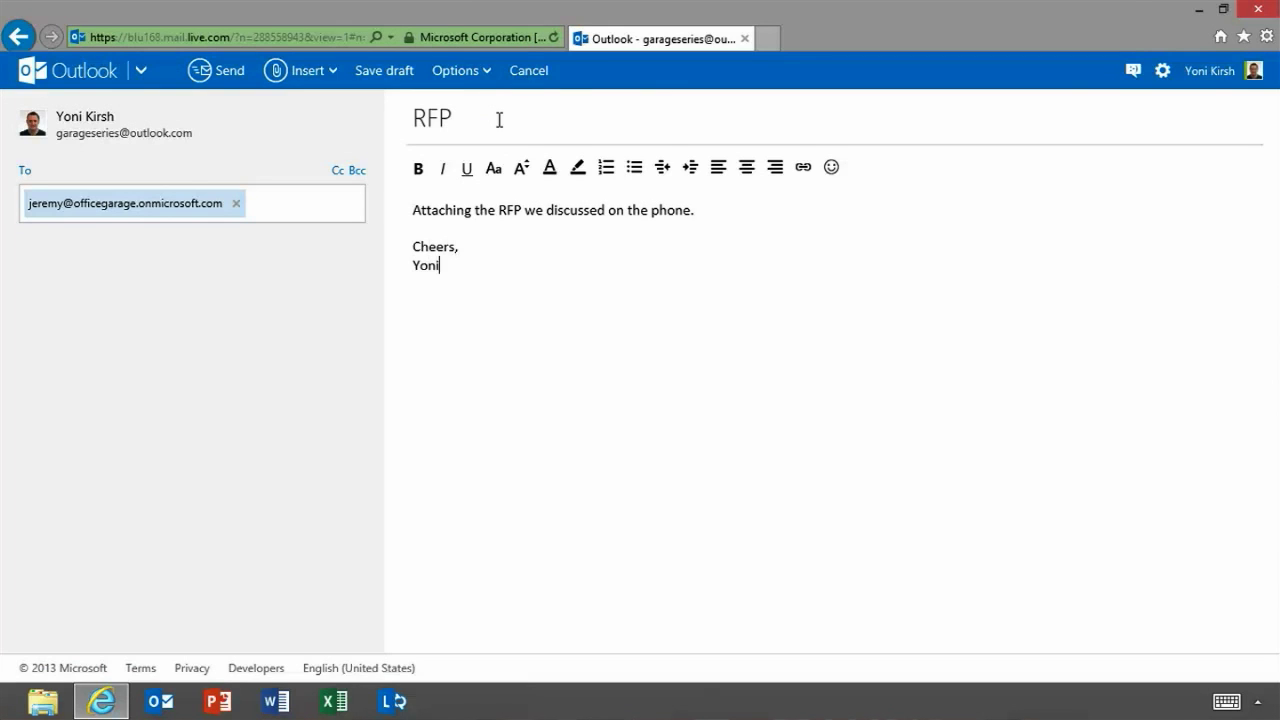
click(318, 108)
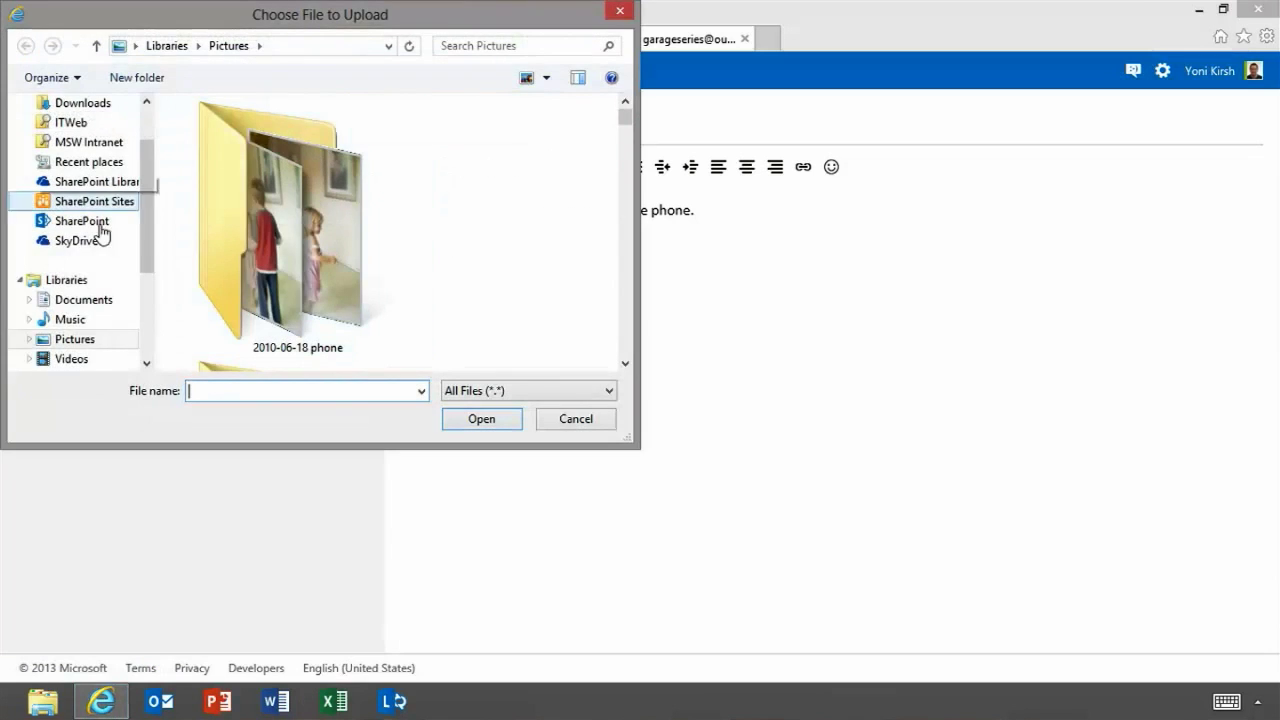
drag(146, 133, 146, 118)
click(102, 153)
drag(630, 168, 625, 243)
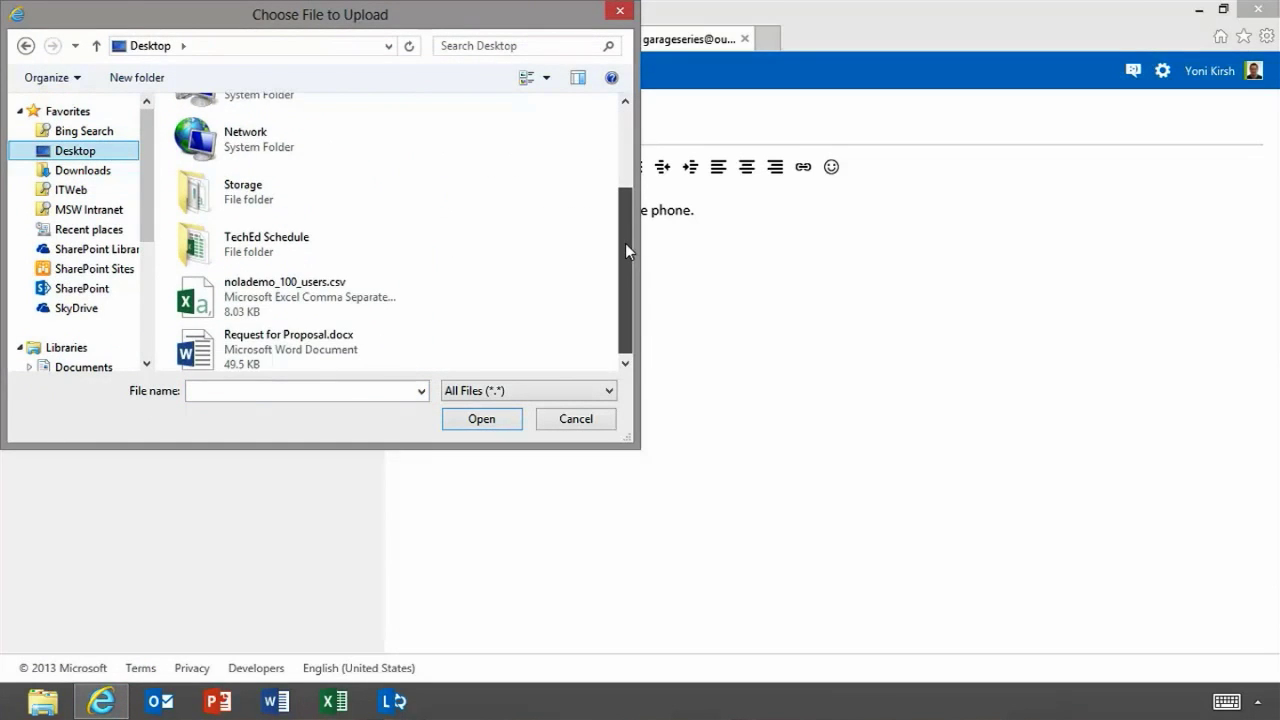
click(300, 345)
click(491, 418)
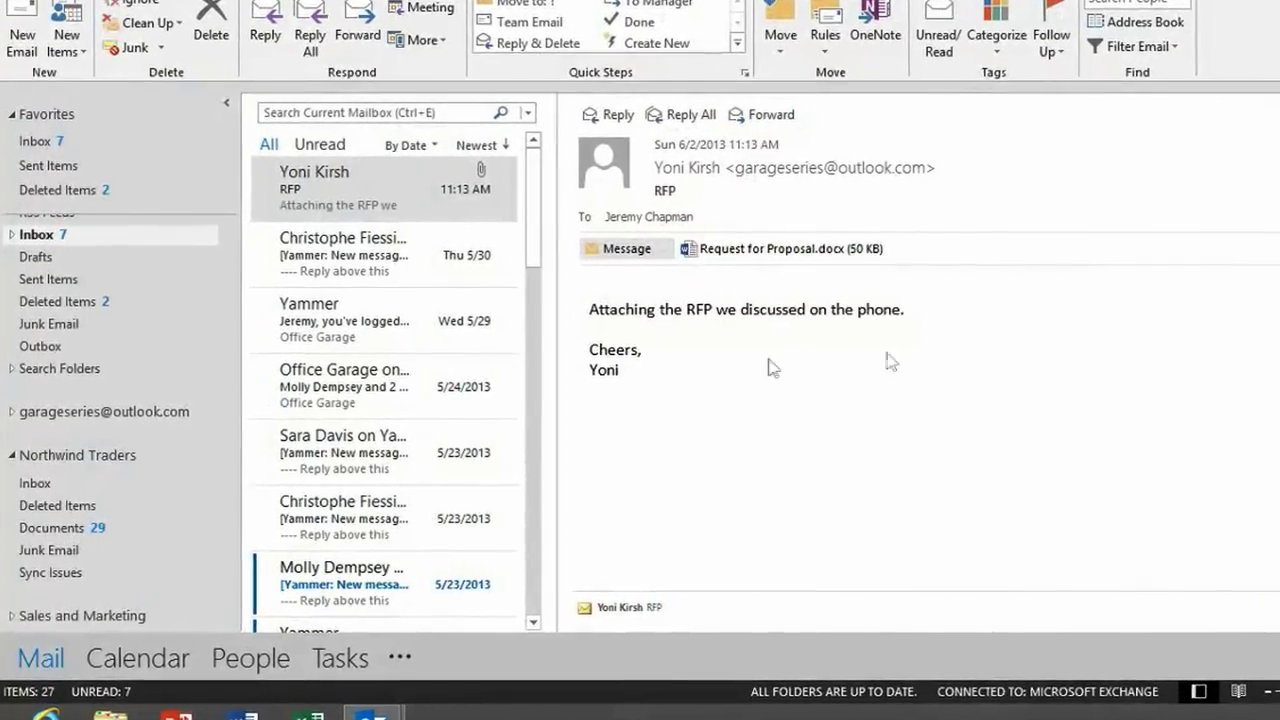
- Open the received RFP message, preview Request for Proposal.docx, and copy it into the Documents folder
drag(352, 180, 170, 484)
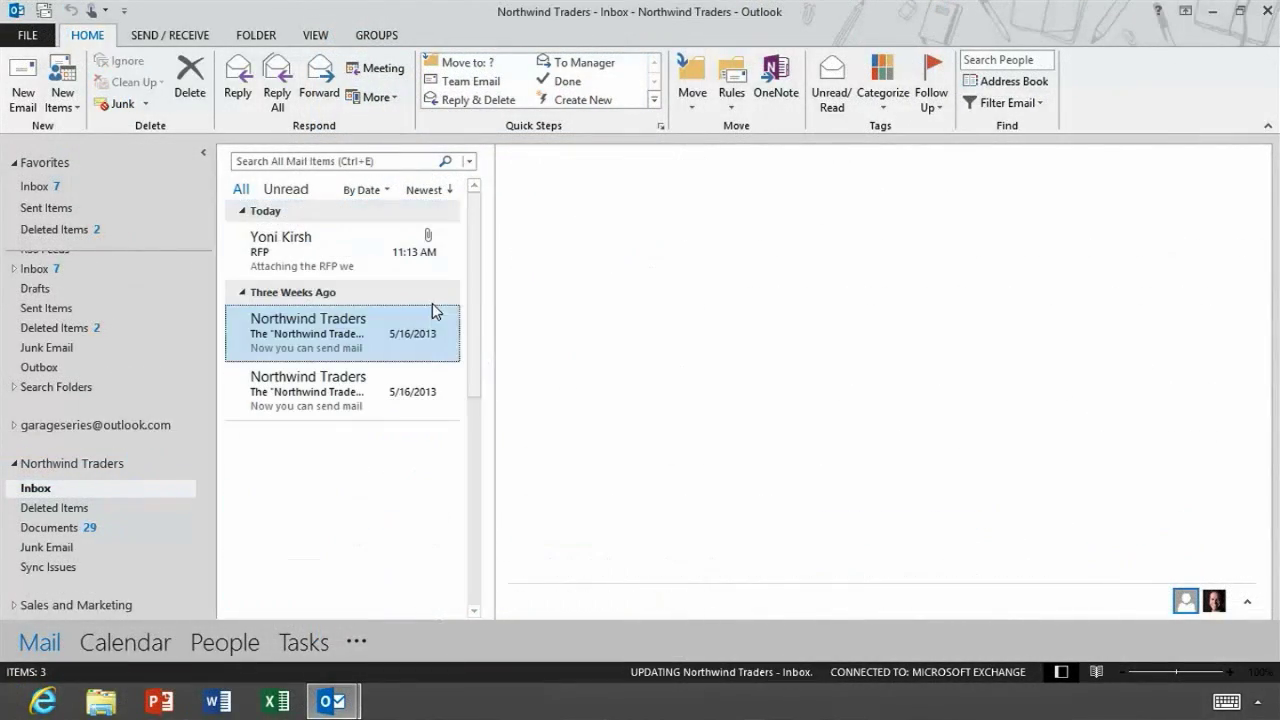
click(348, 268)
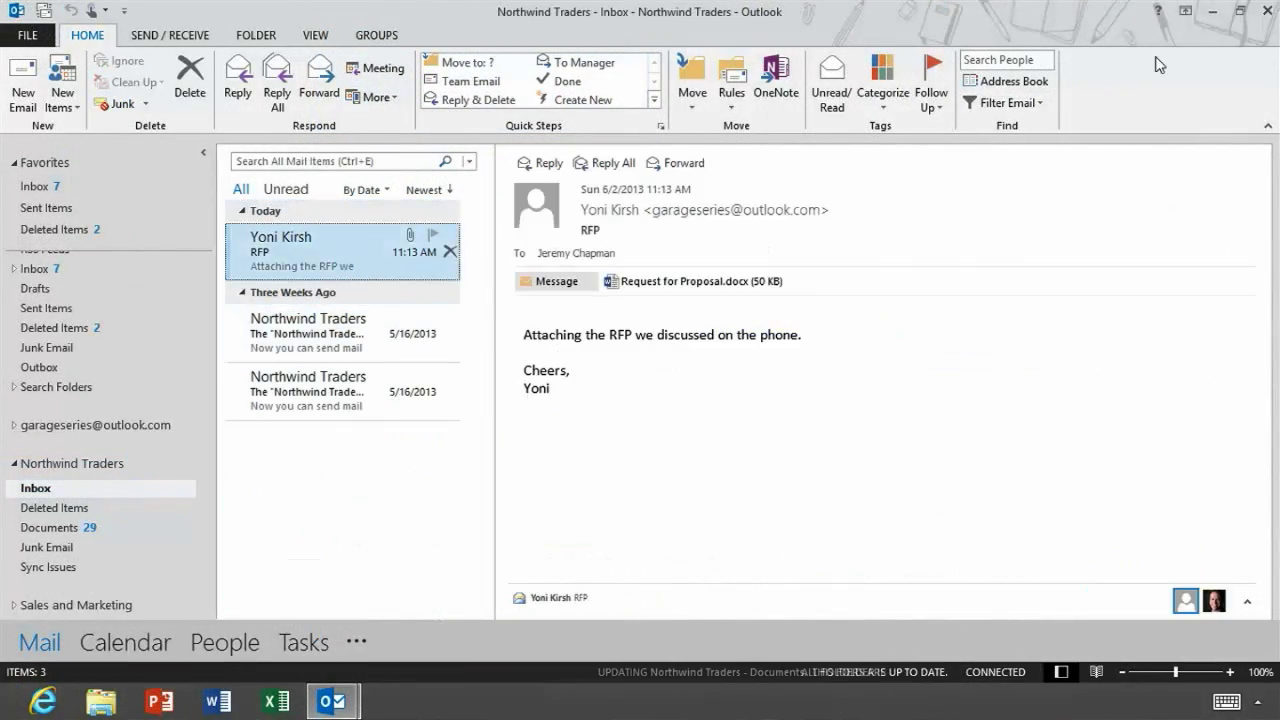
click(708, 284)
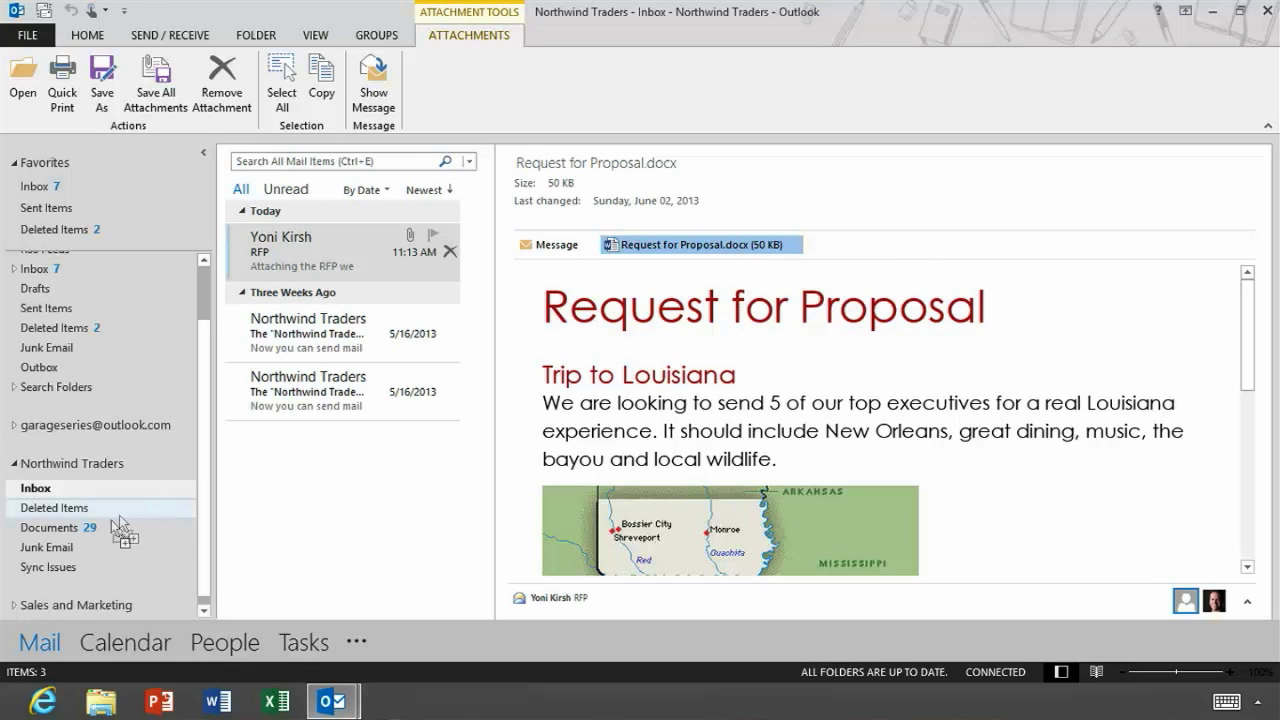
drag(108, 527, 108, 527)
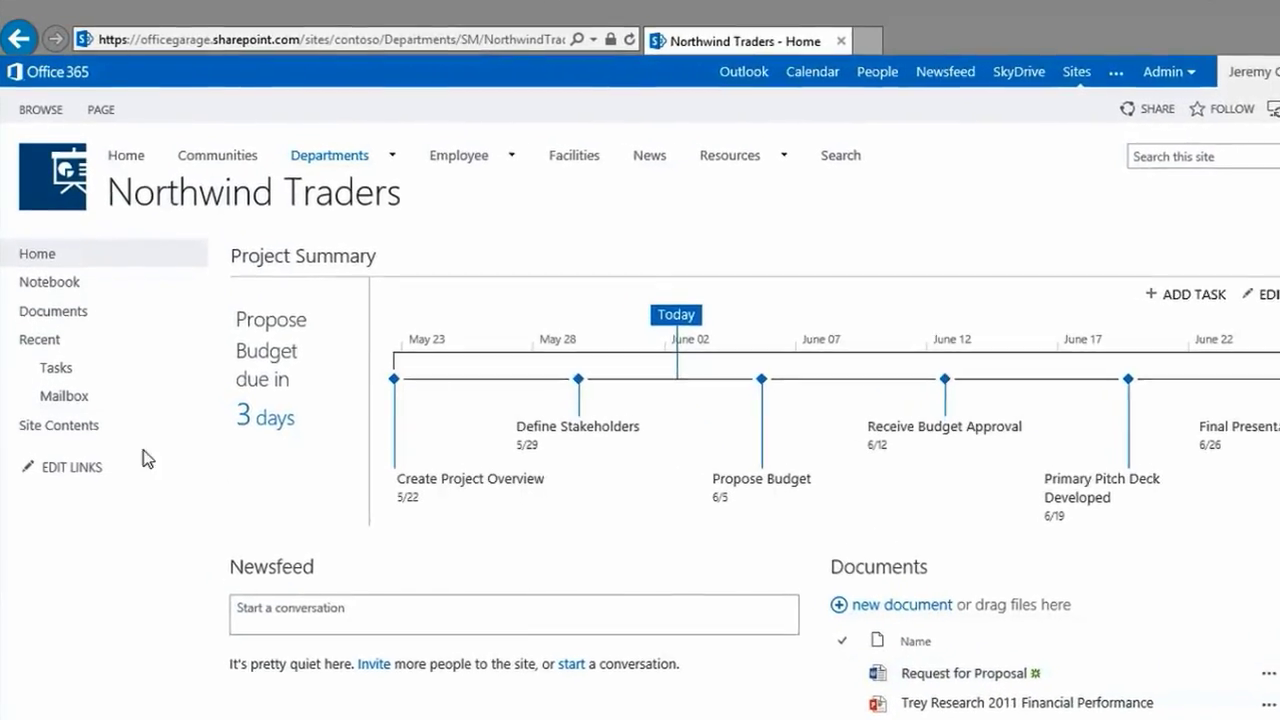
- Narrow the 'bayou' search results to the People tab
click(72, 418)
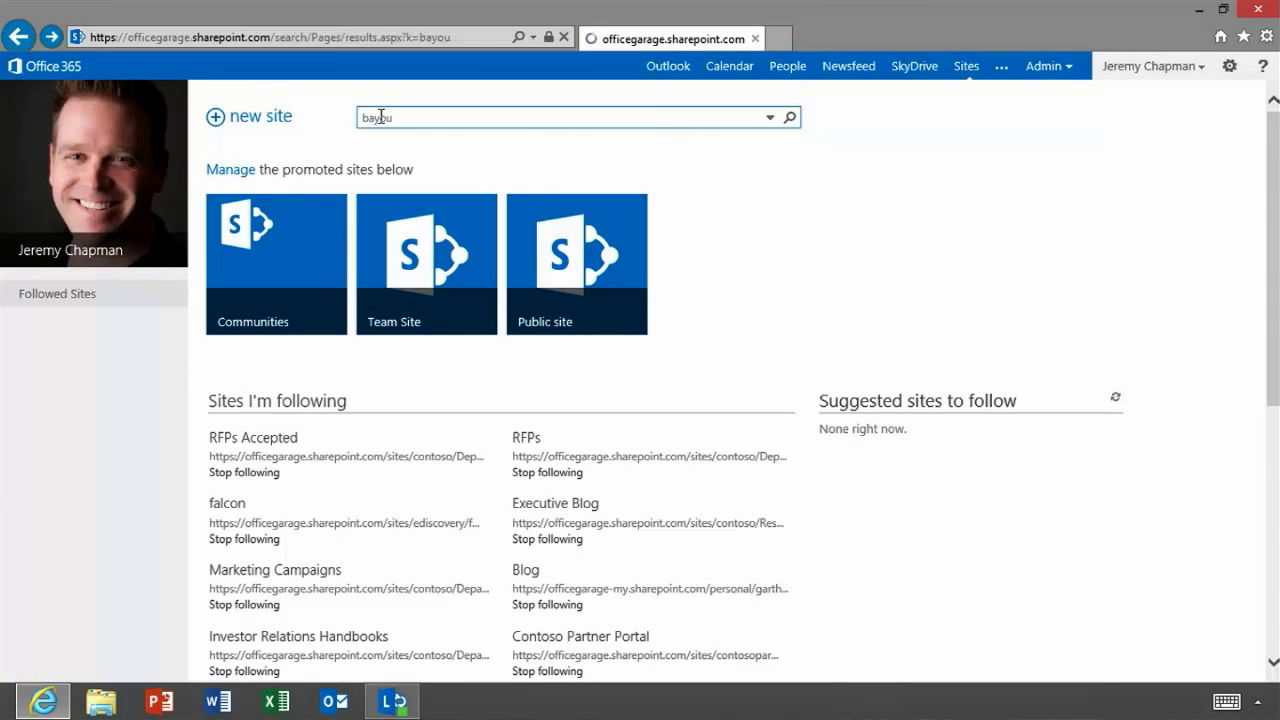
click(332, 149)
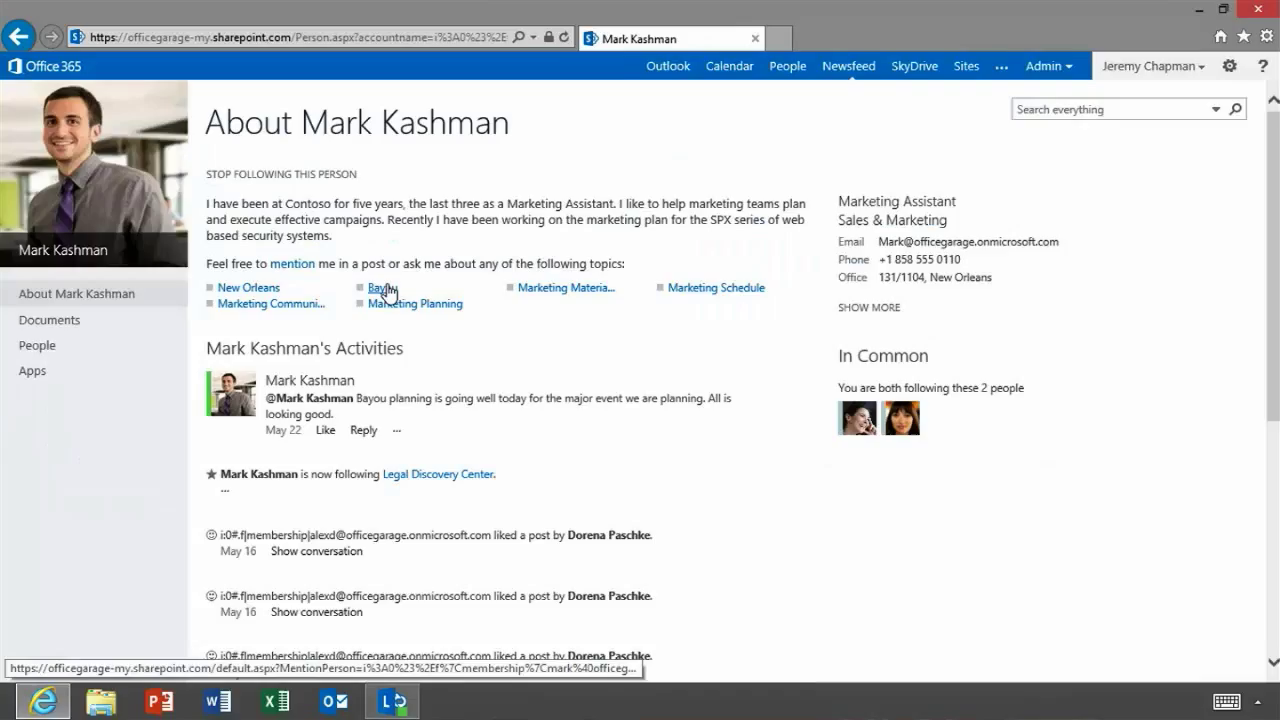
- Start an IM chat with the marketing assistant and send a greeting
mouse_move(300, 381)
click(380, 369)
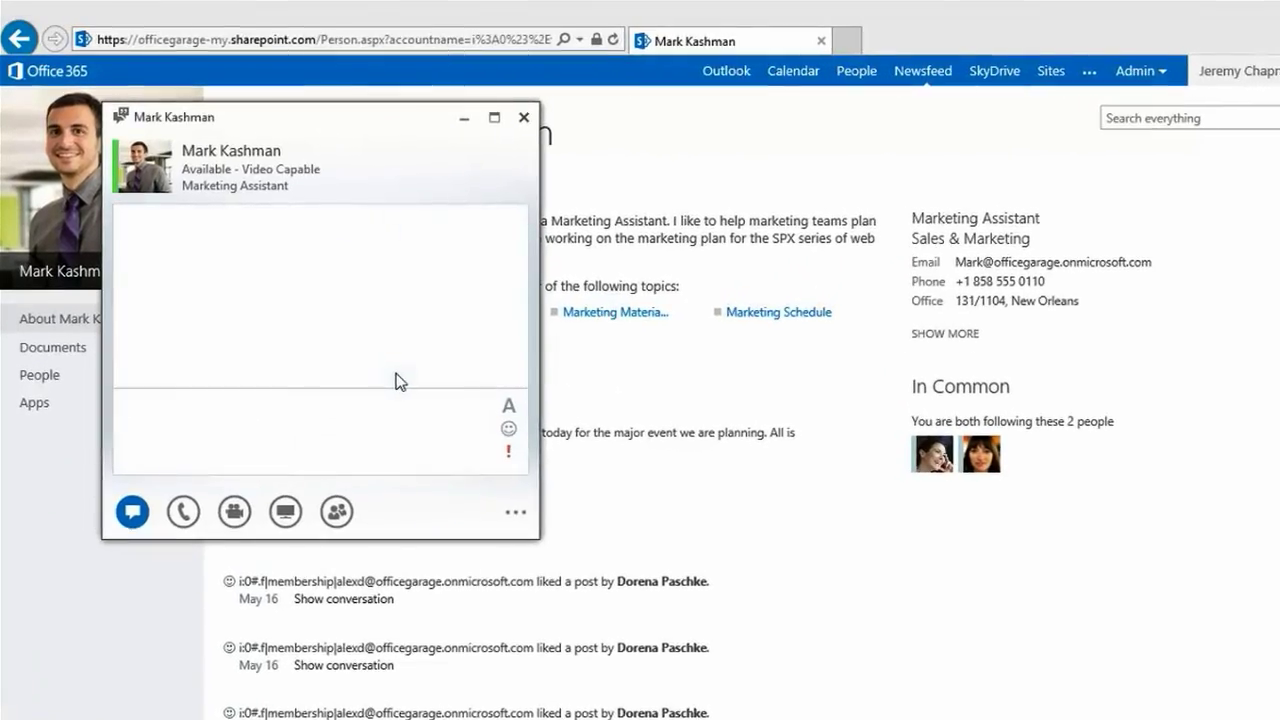
text(Hi Mark)
key(Return)
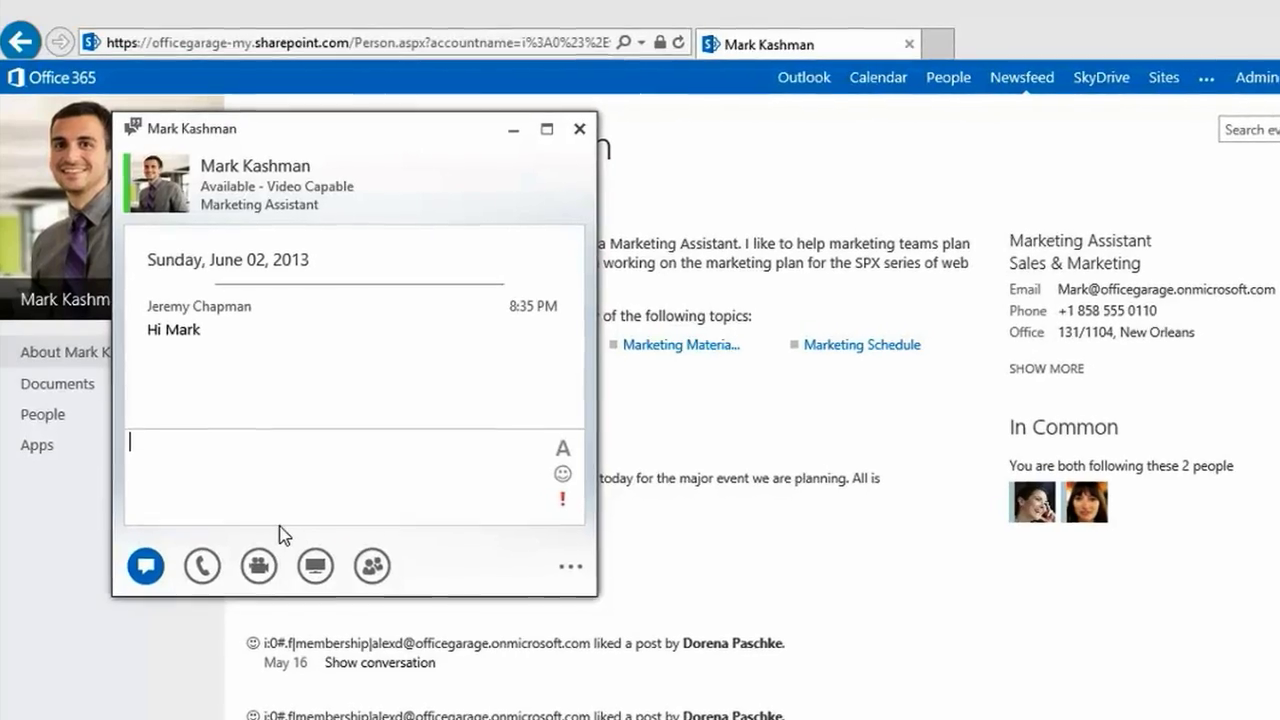
- Send 'Can I ask you about the Bayou?' and begin the 'I will send you the customer RFP' message
text(Can I ask )
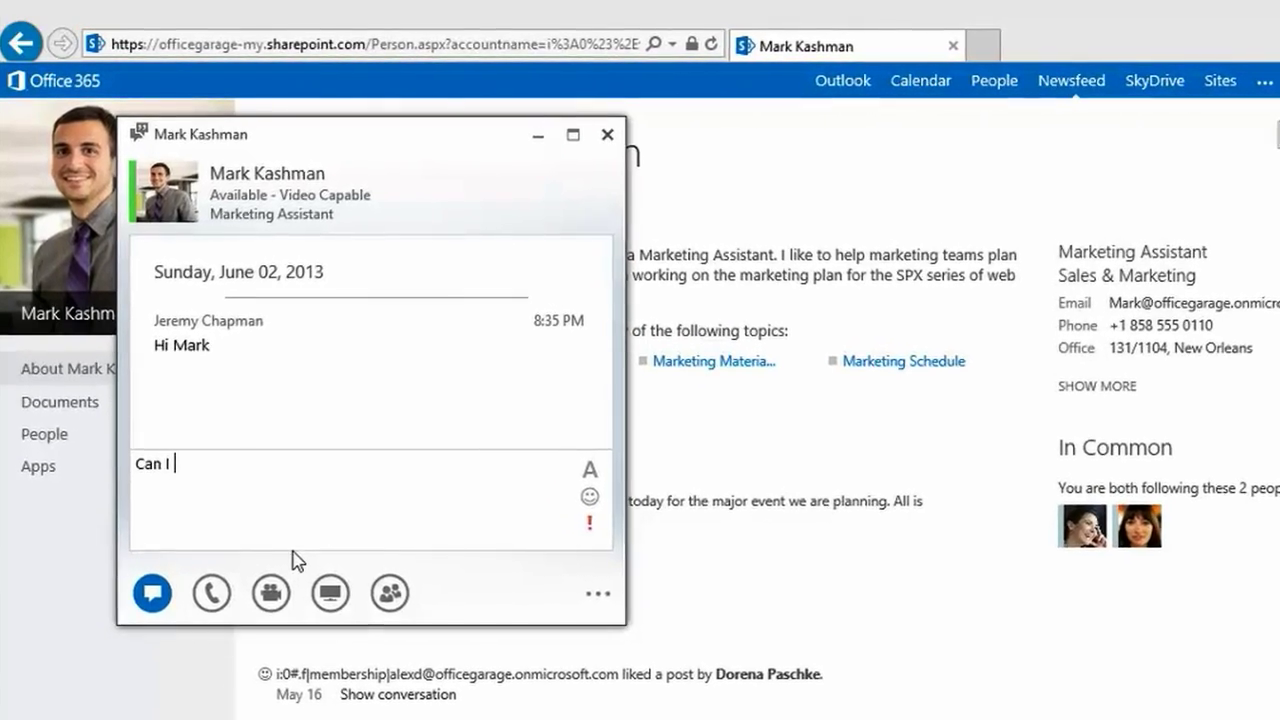
text(you asbou the)
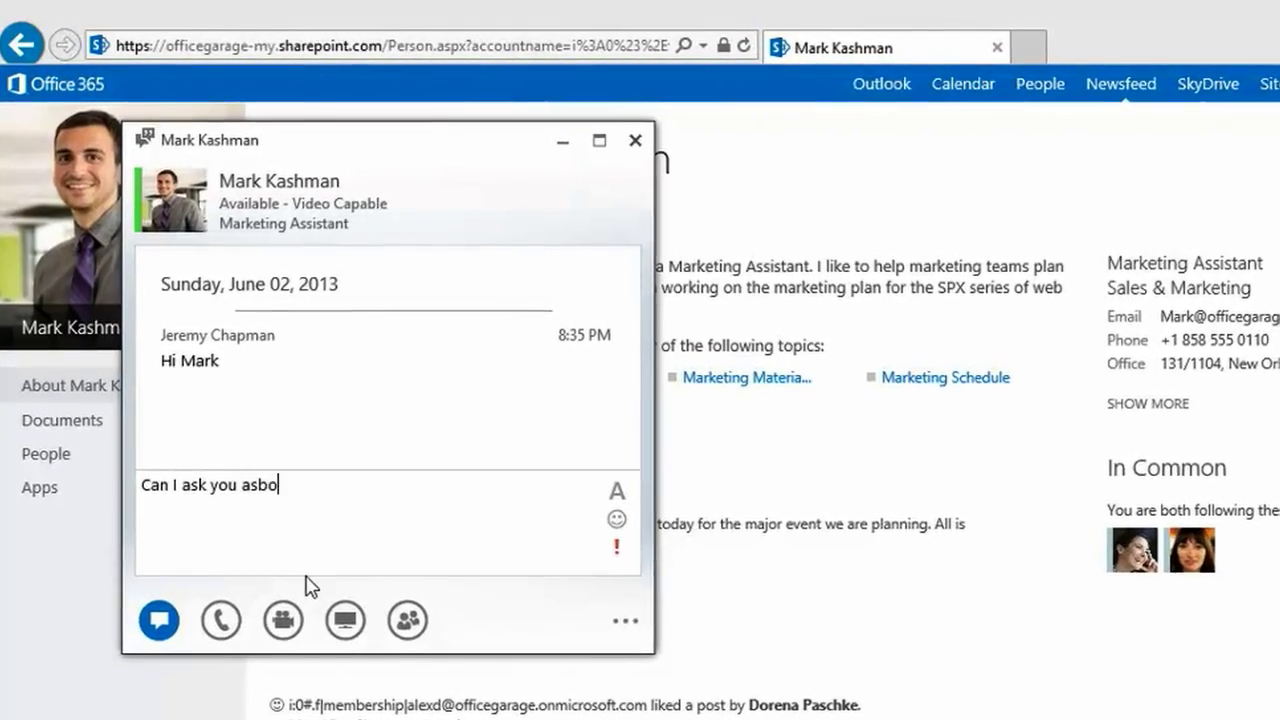
key(BackSpace)
key(BackSpace)
key(BackSpace)
key(BackSpace)
key(BackSpace)
key(BackSpace)
key(BackSpace)
key(BackSpace)
text(bout the Bayou?)
key(Return)
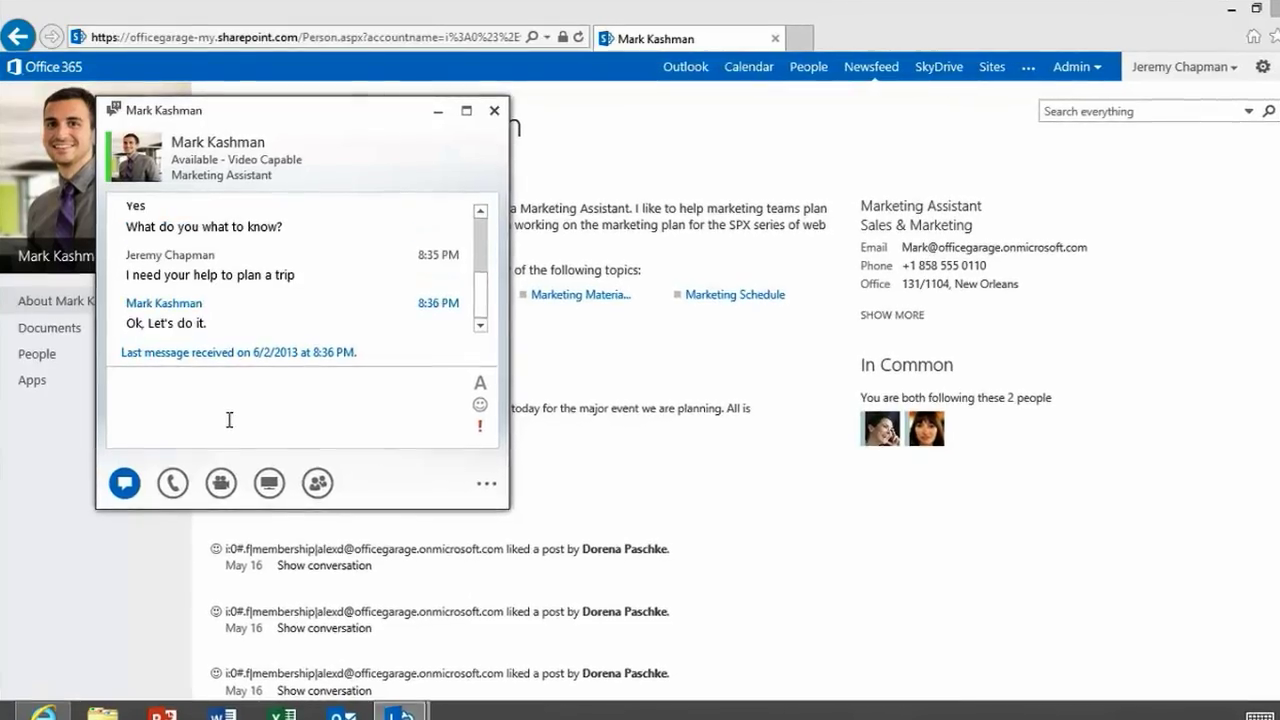
text(I will send )
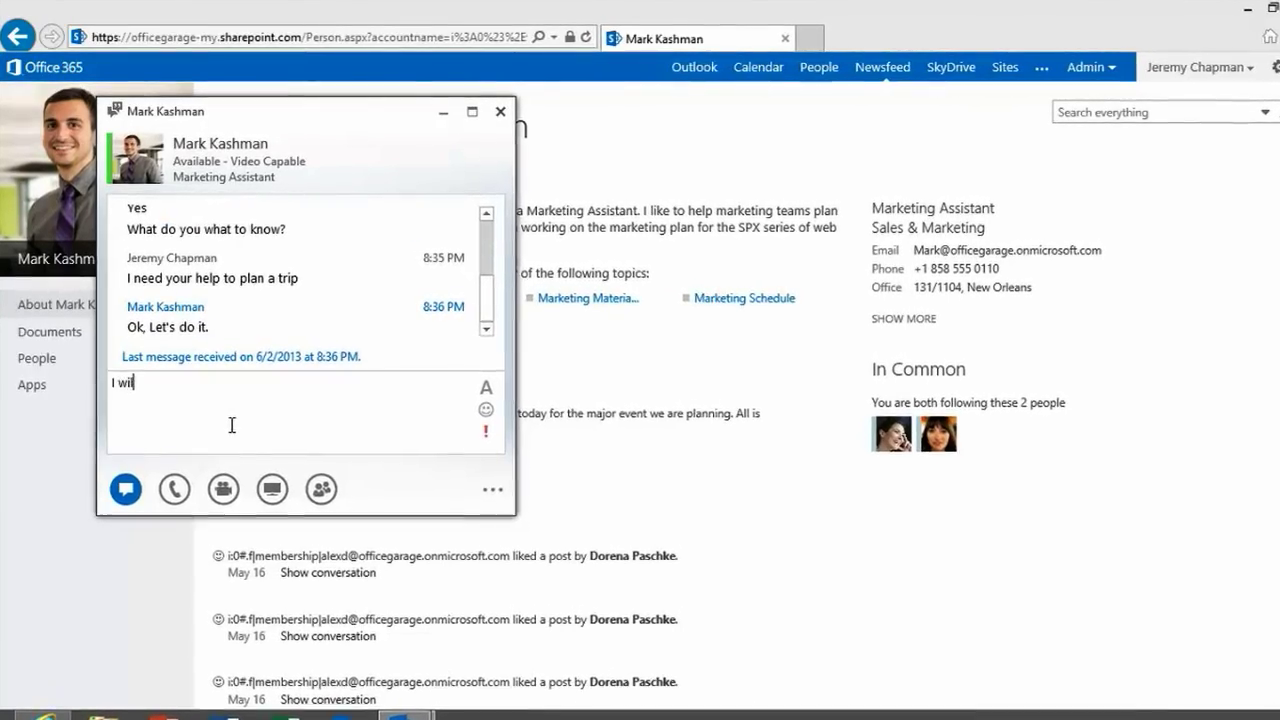
text(you the customer )
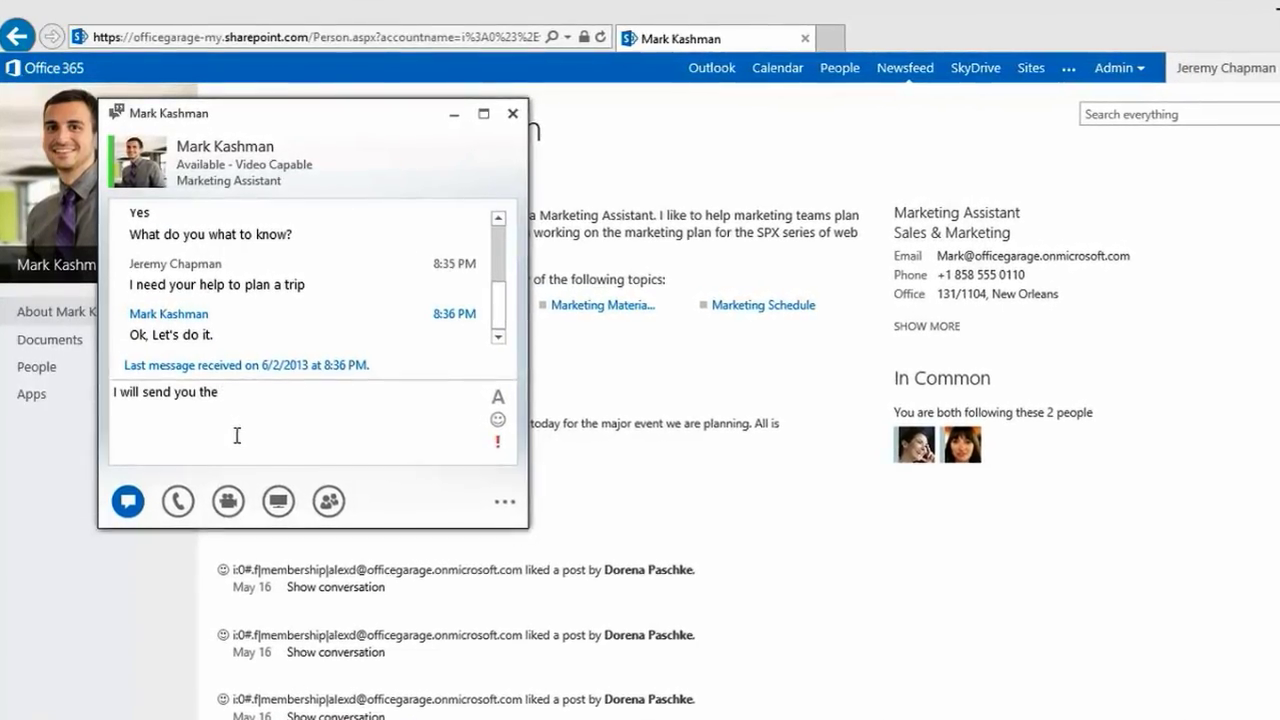
text(RFP and we can use that doc to build our proposal)
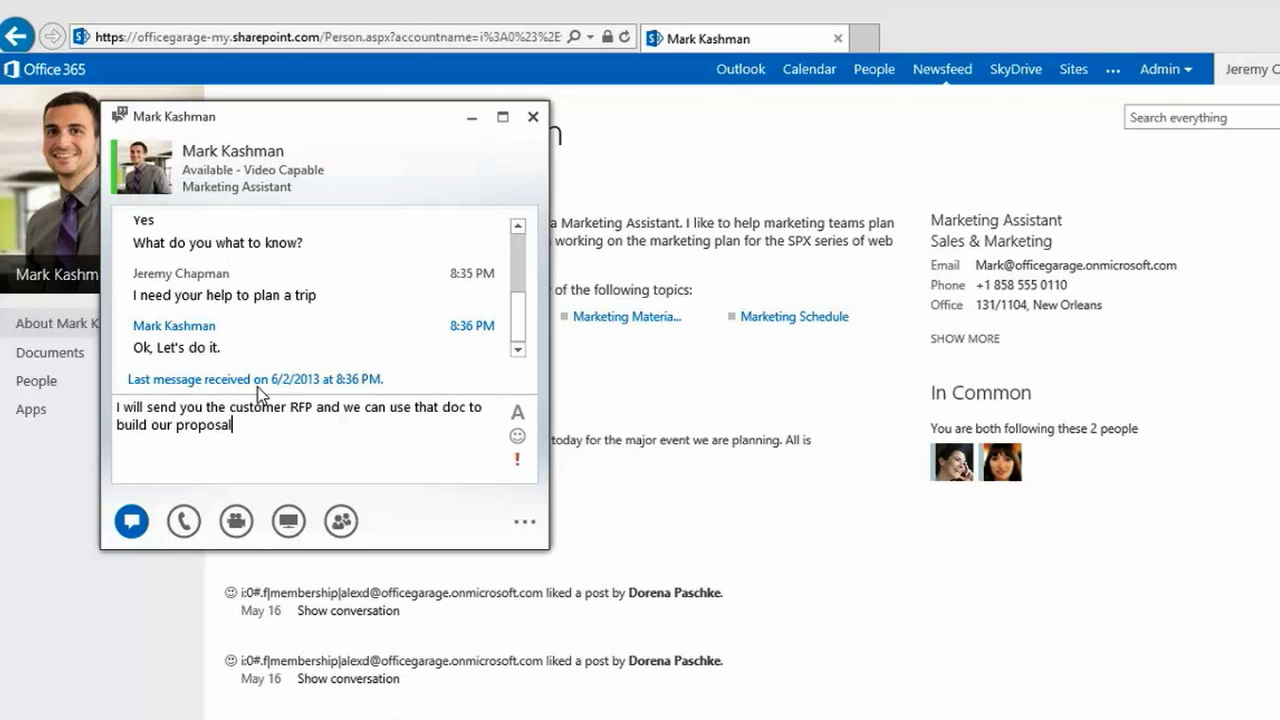
- Send the customer RFP message and then 'little New Orleans, music and swamp flavour'
key(Return)
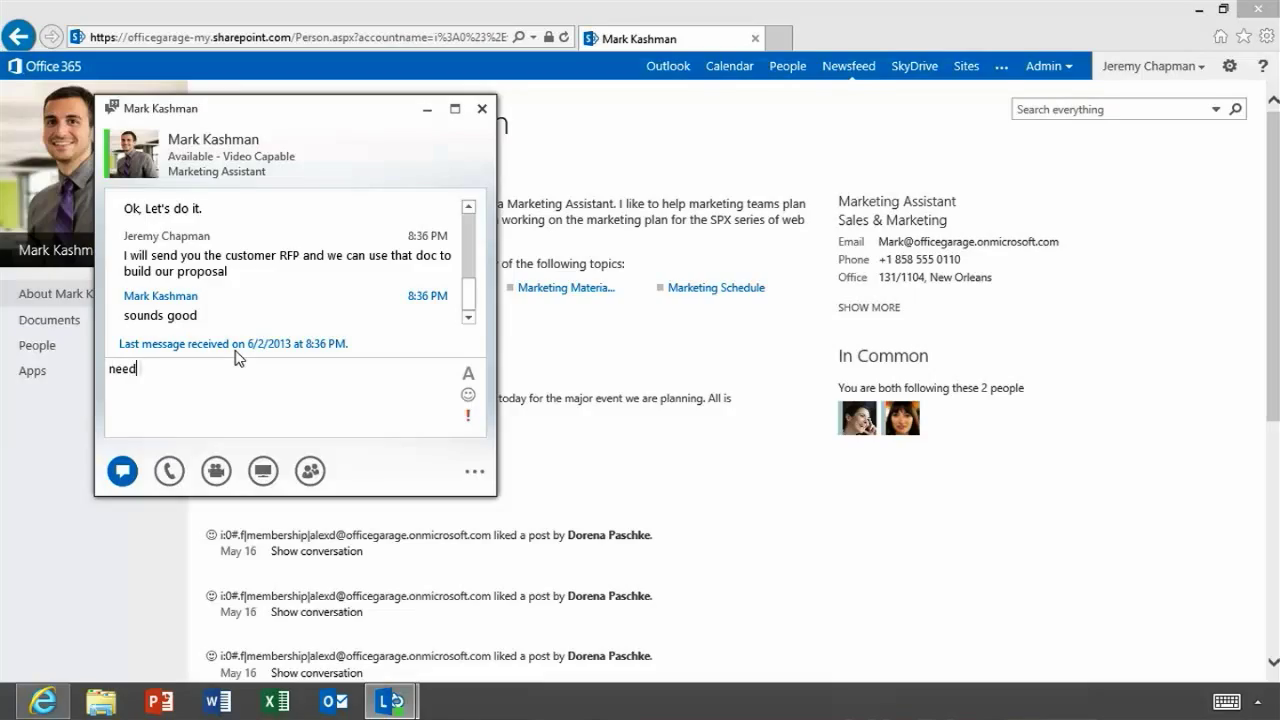
text(little New Orleans,)
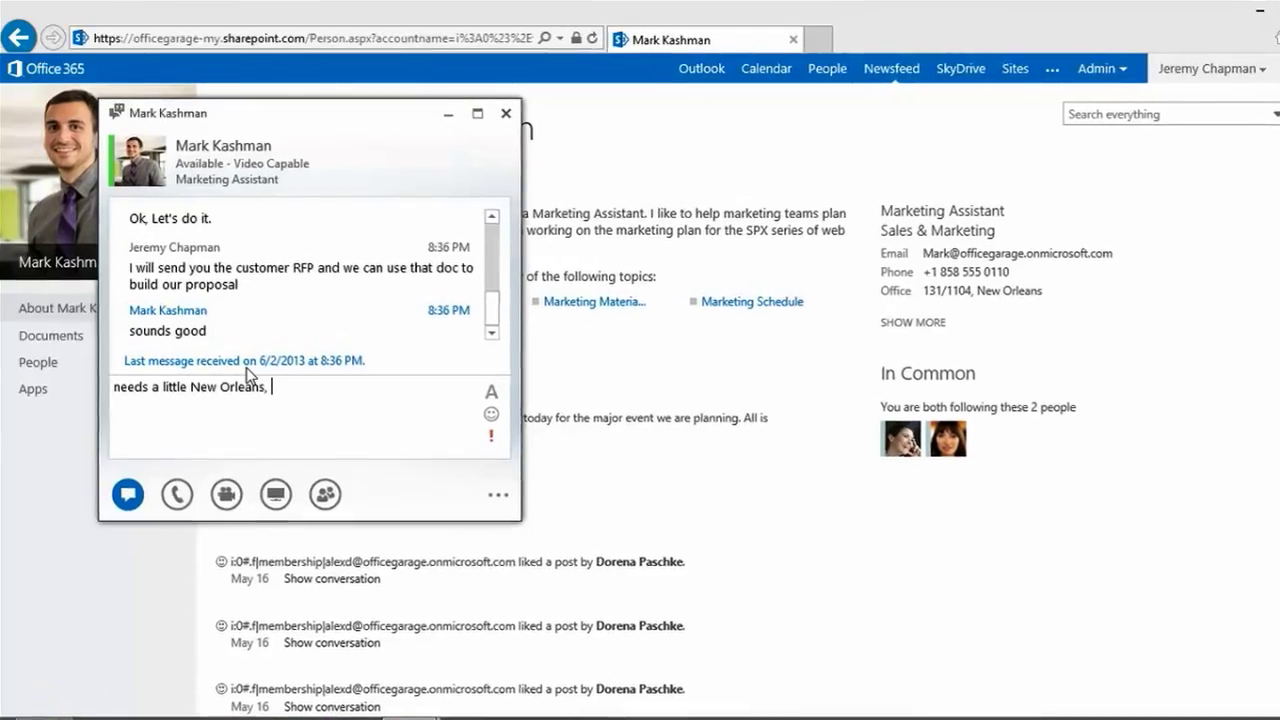
text( music and )
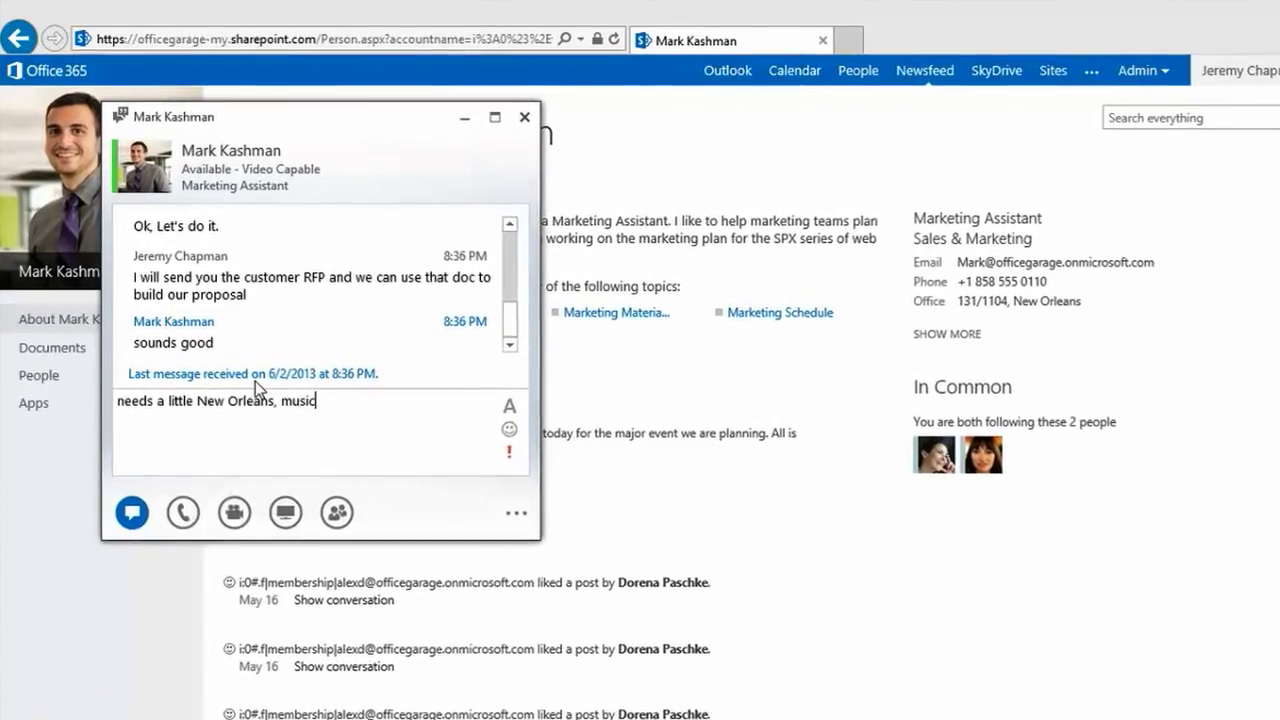
text(swamp fla)
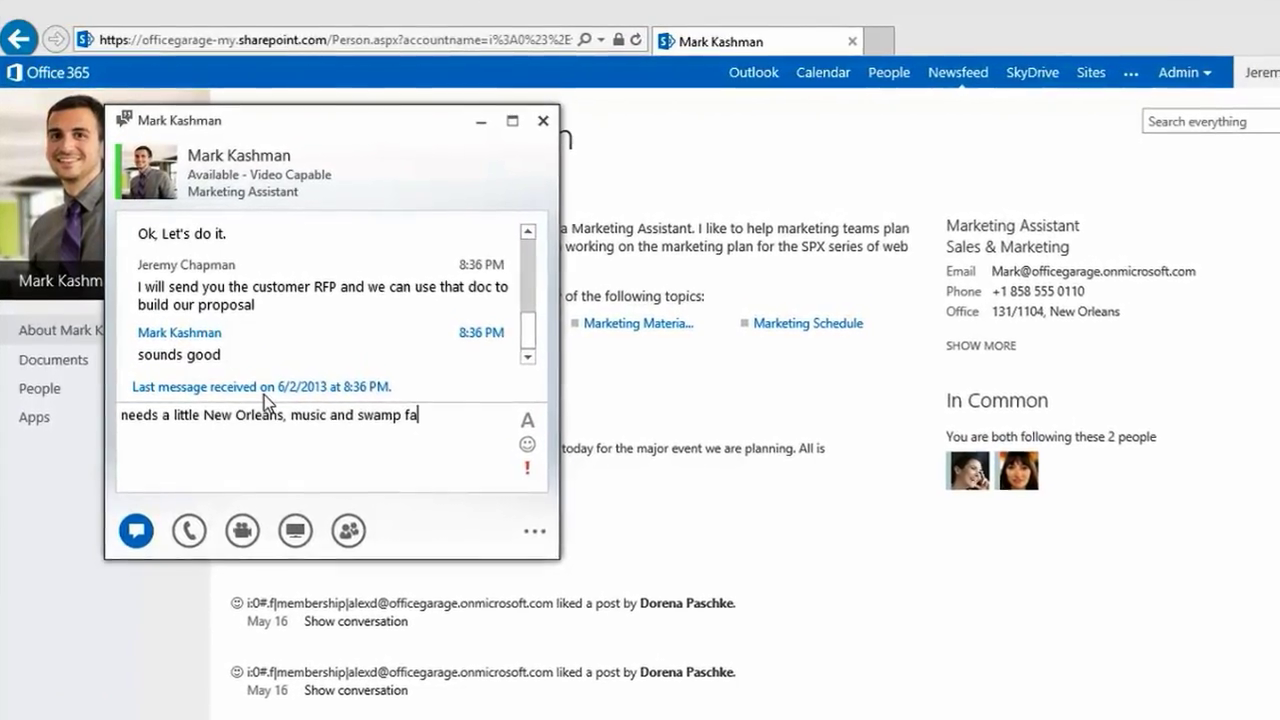
text(vour)
key(Return)
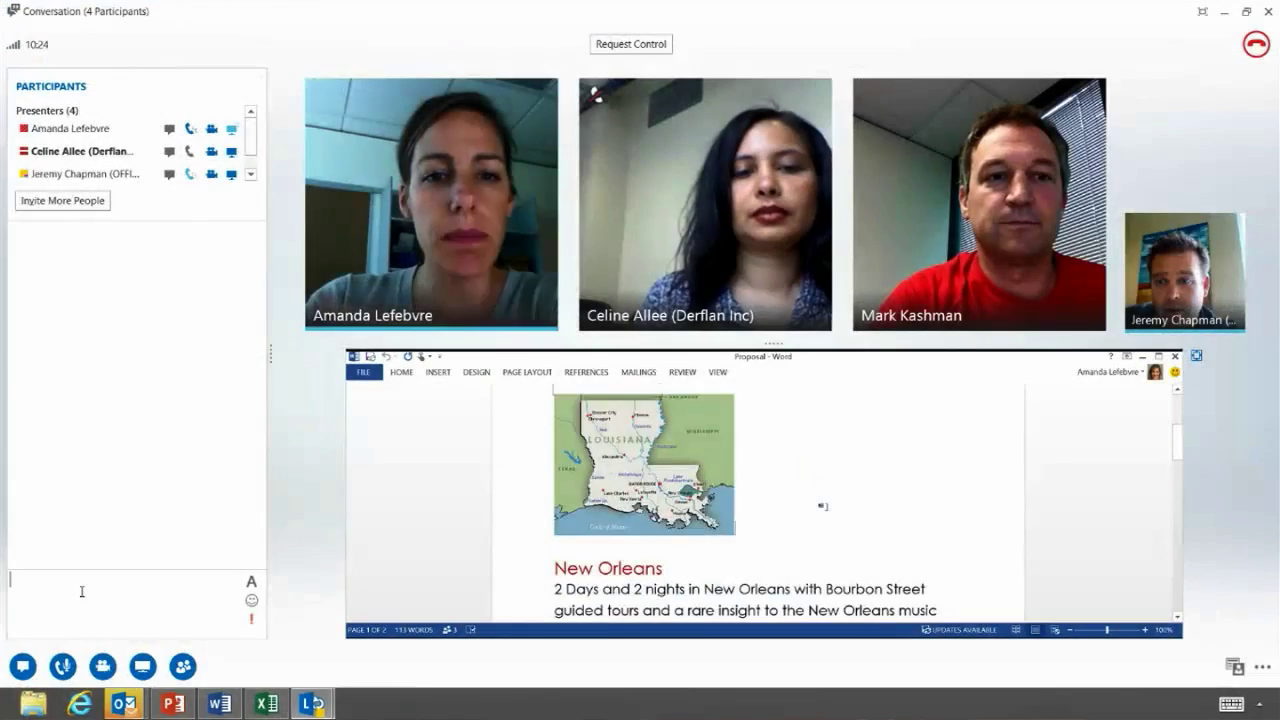
text(So this is my propos)
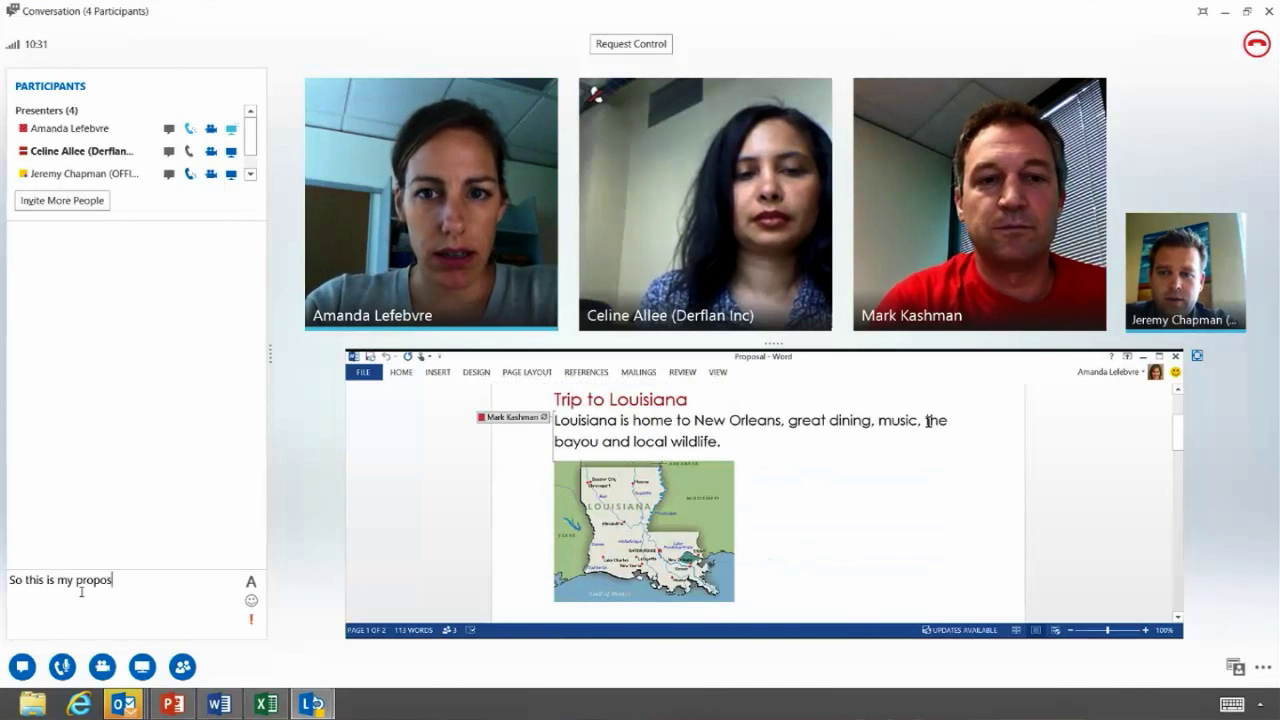
- Post 'So this is my proposal' in the four-person Lync meeting chat
key(Return)
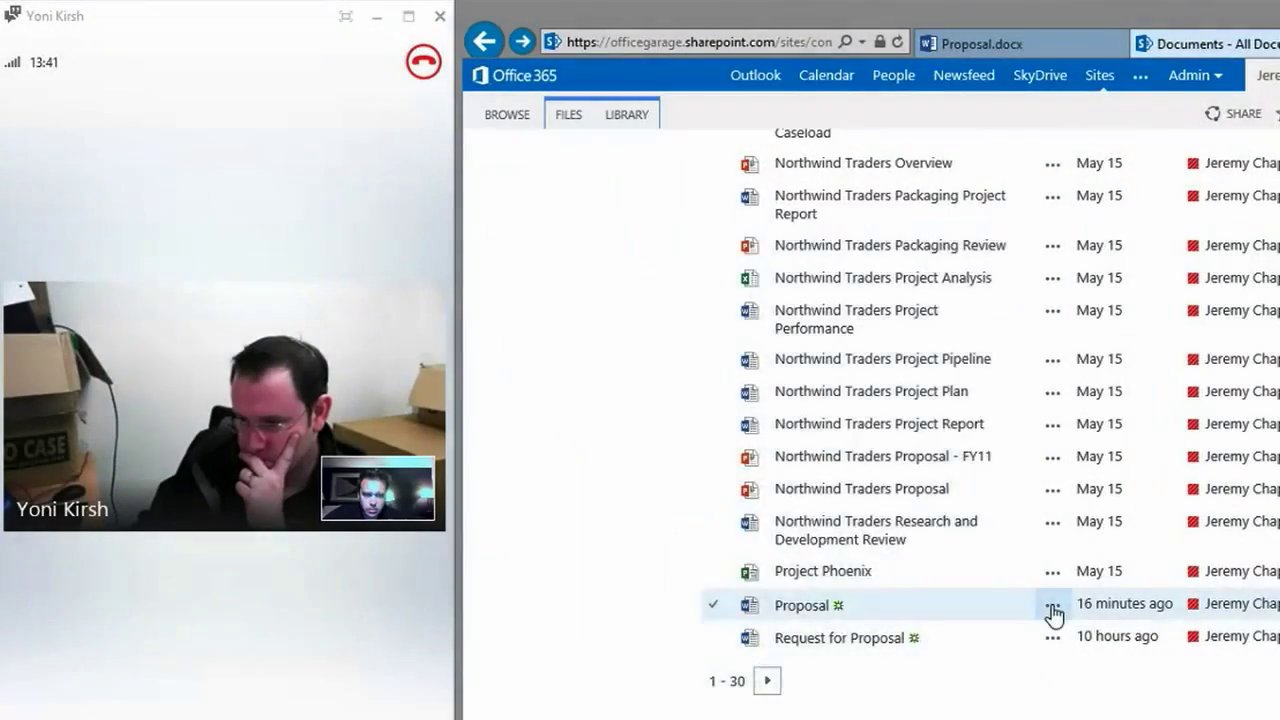
- Open the Share dialog for Proposal.docx and expand the '22 more' list of people
click(1052, 610)
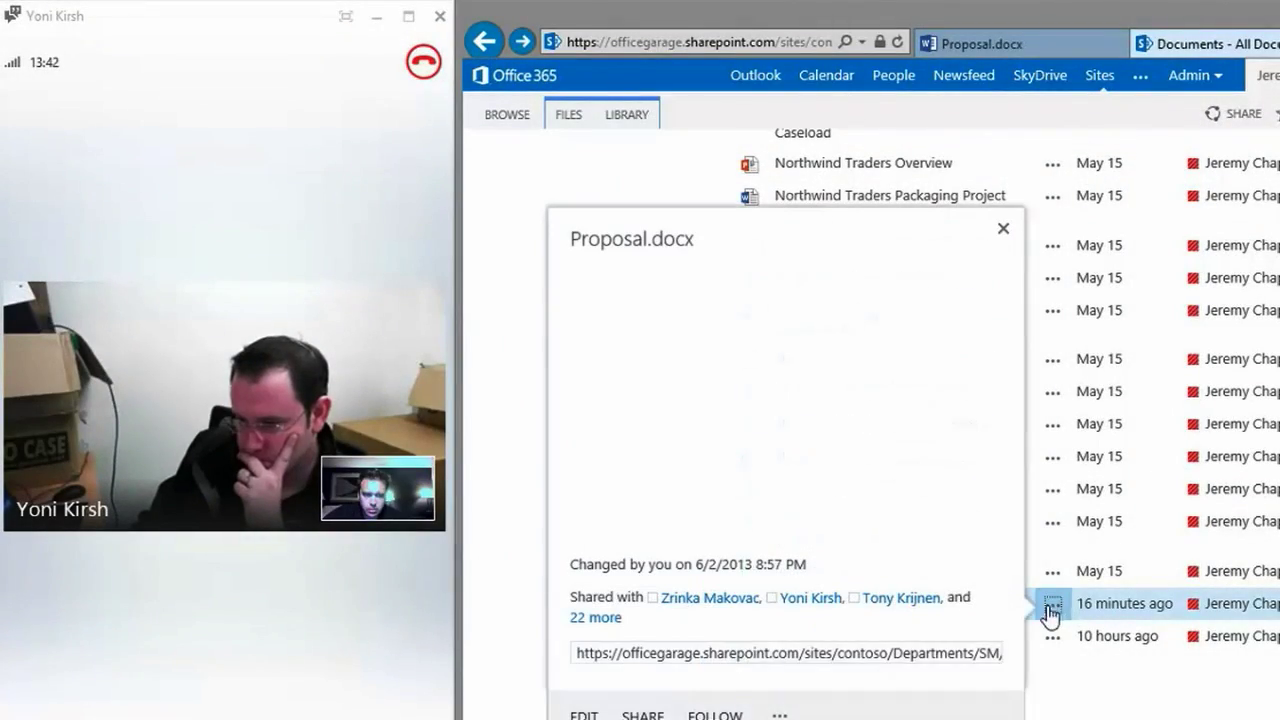
click(642, 715)
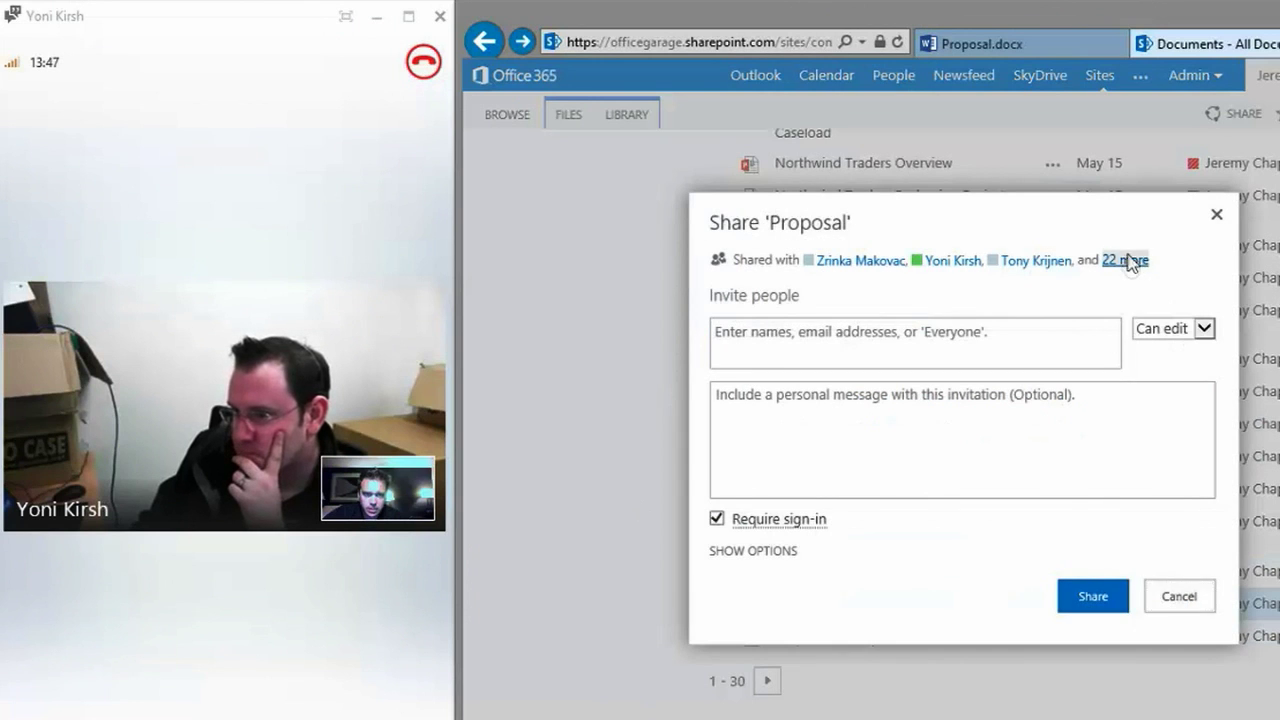
click(1130, 260)
drag(1197, 313, 1203, 451)
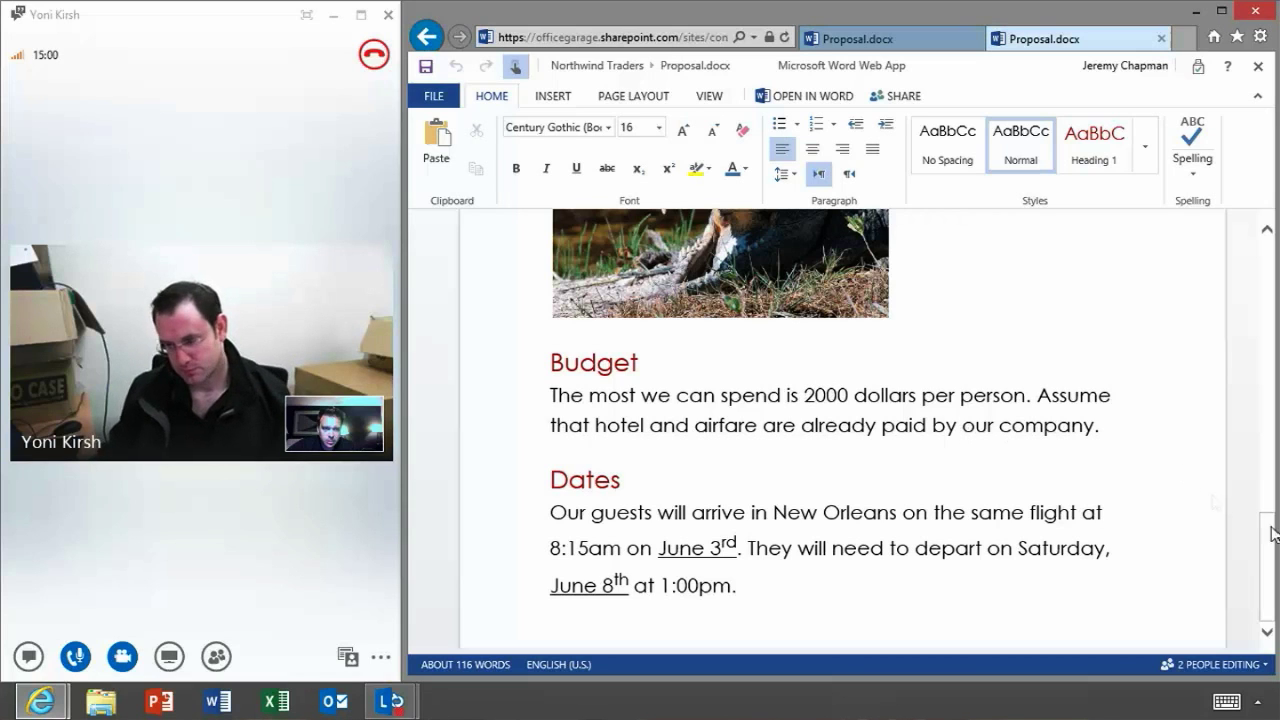
drag(1272, 557, 1271, 283)
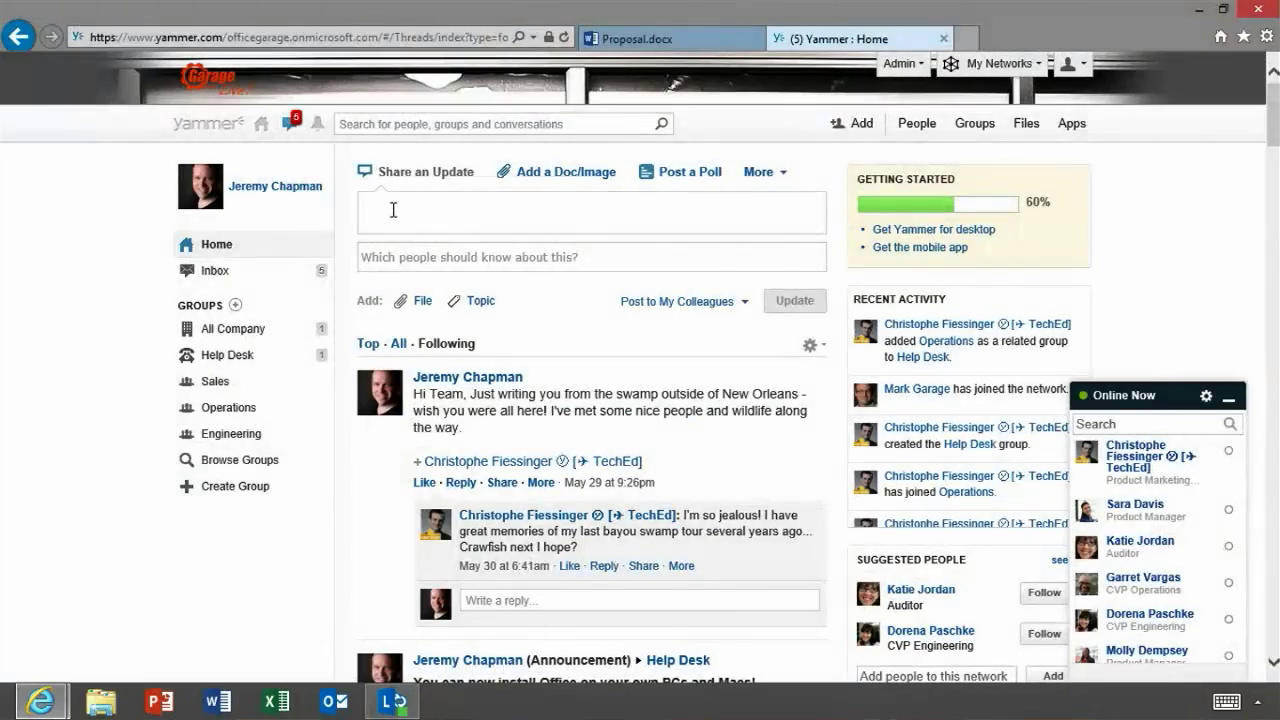
- Type 'Hi team! We're going to the Bayou' in the Yammer Share an Update box
text(team! )
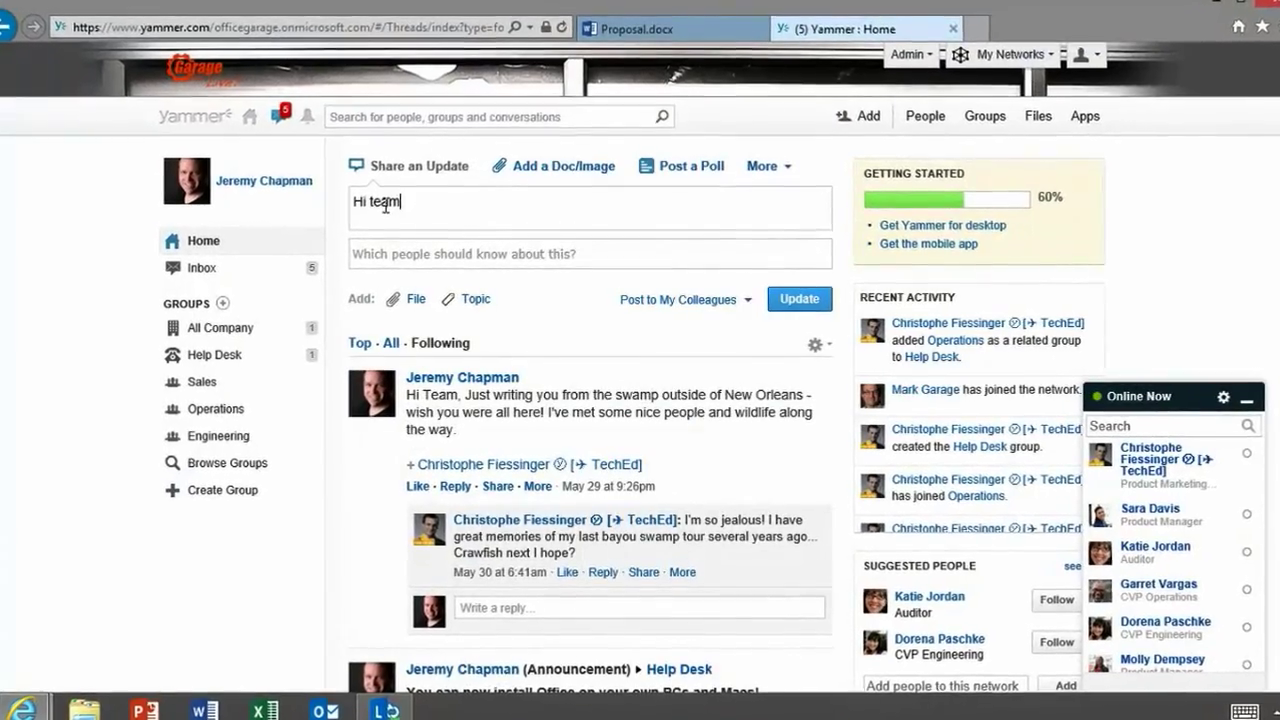
text(We're going )
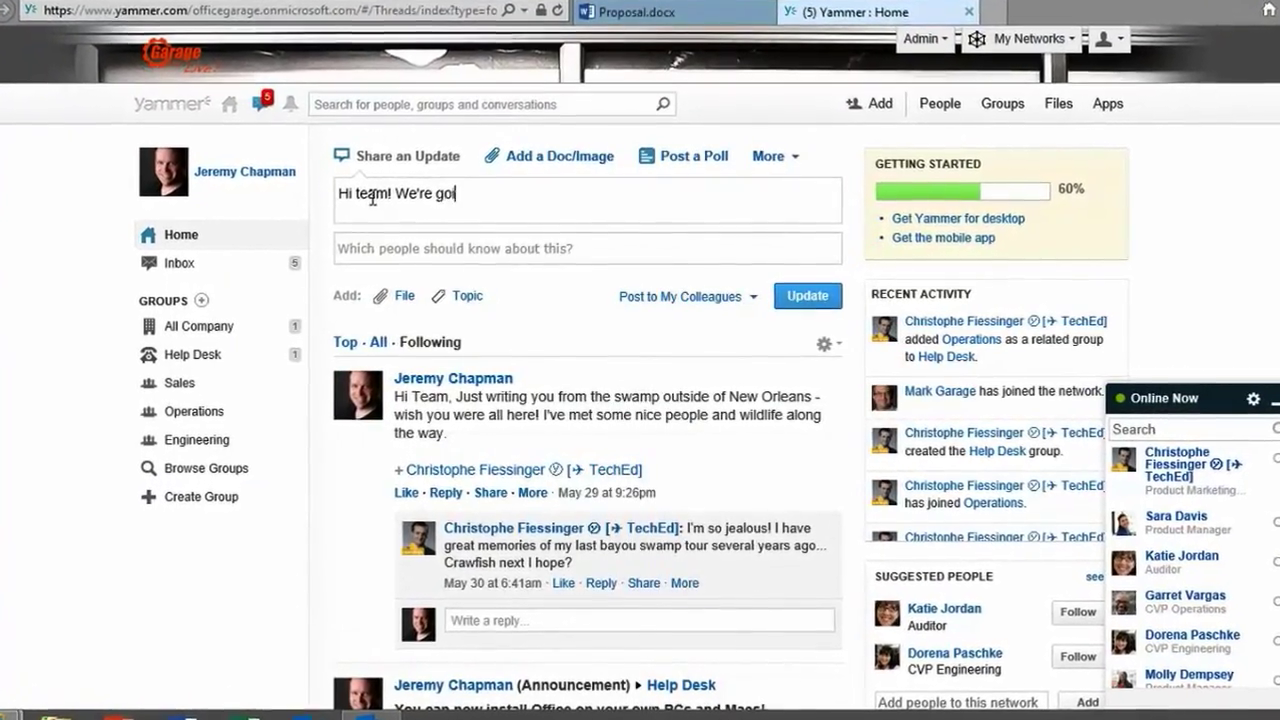
text(to the Bay)
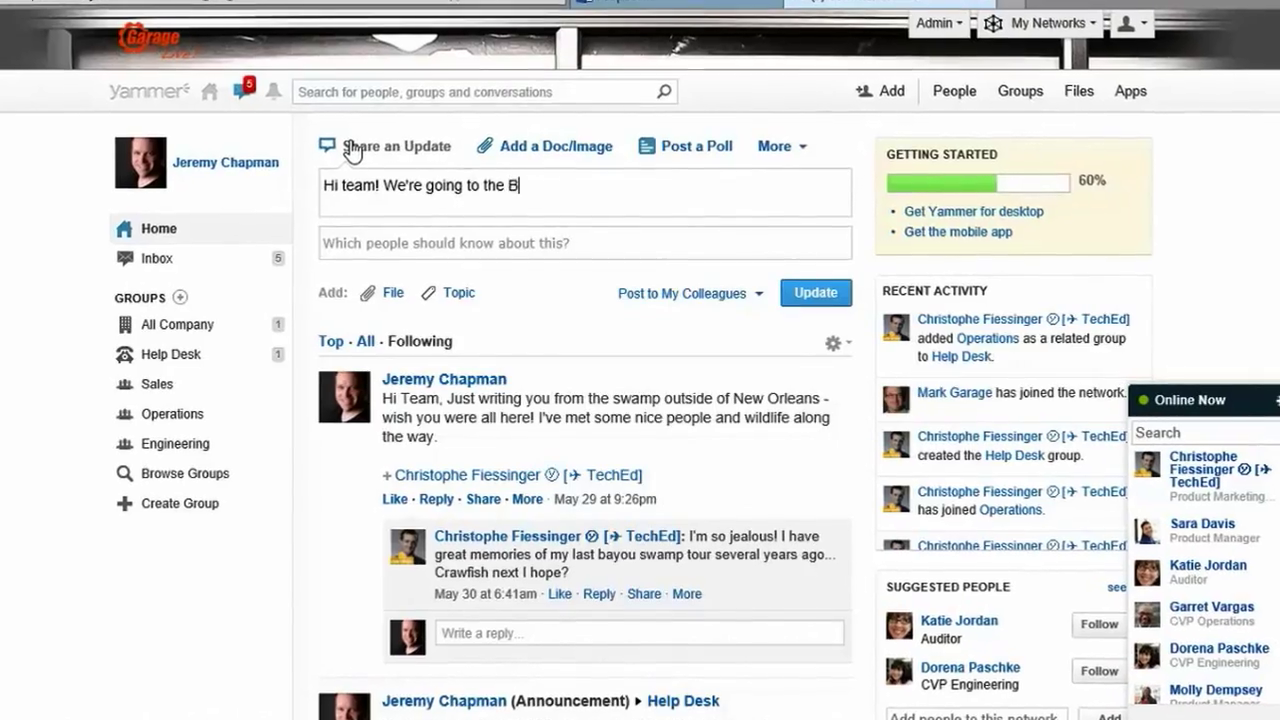
text(ou)
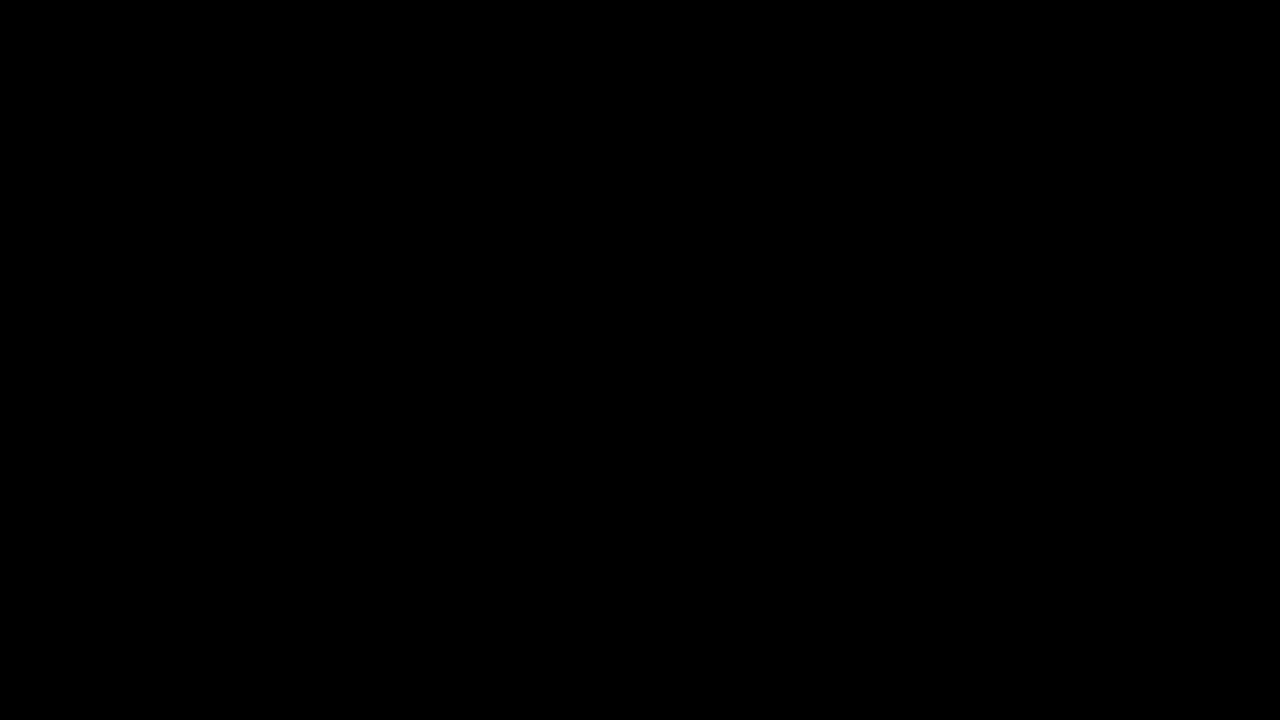